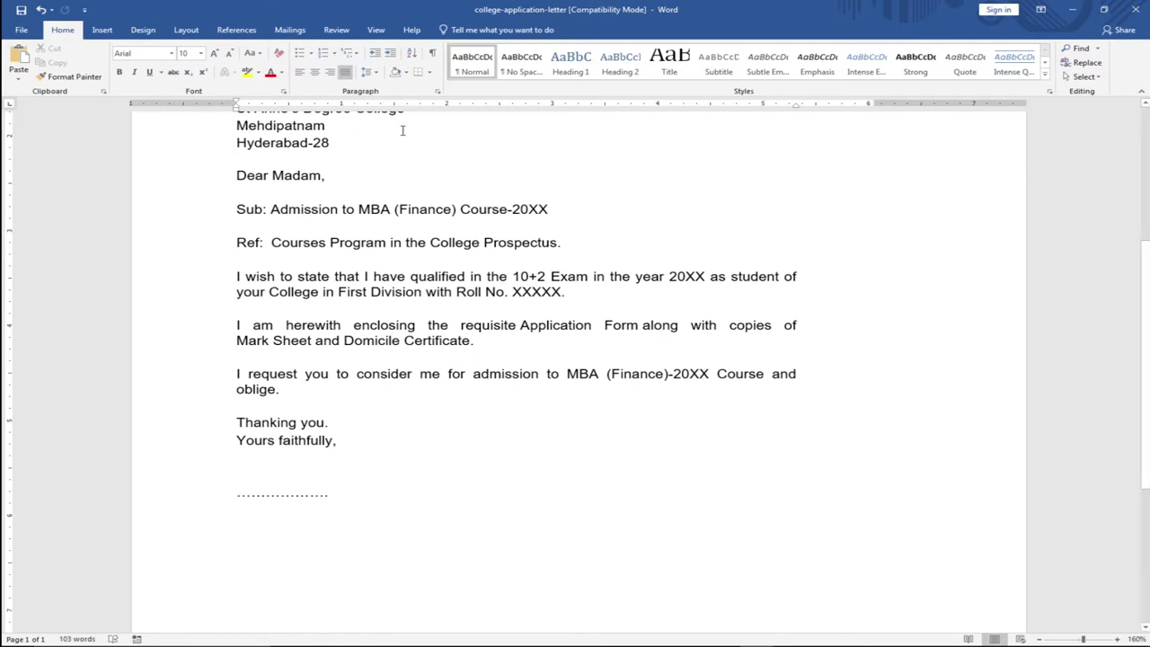
Step: Scroll to 'Yours faithfully' and the dotted line, then check Insert, Design and Layout for drawing tools
scroll(328, 388, up, 2)
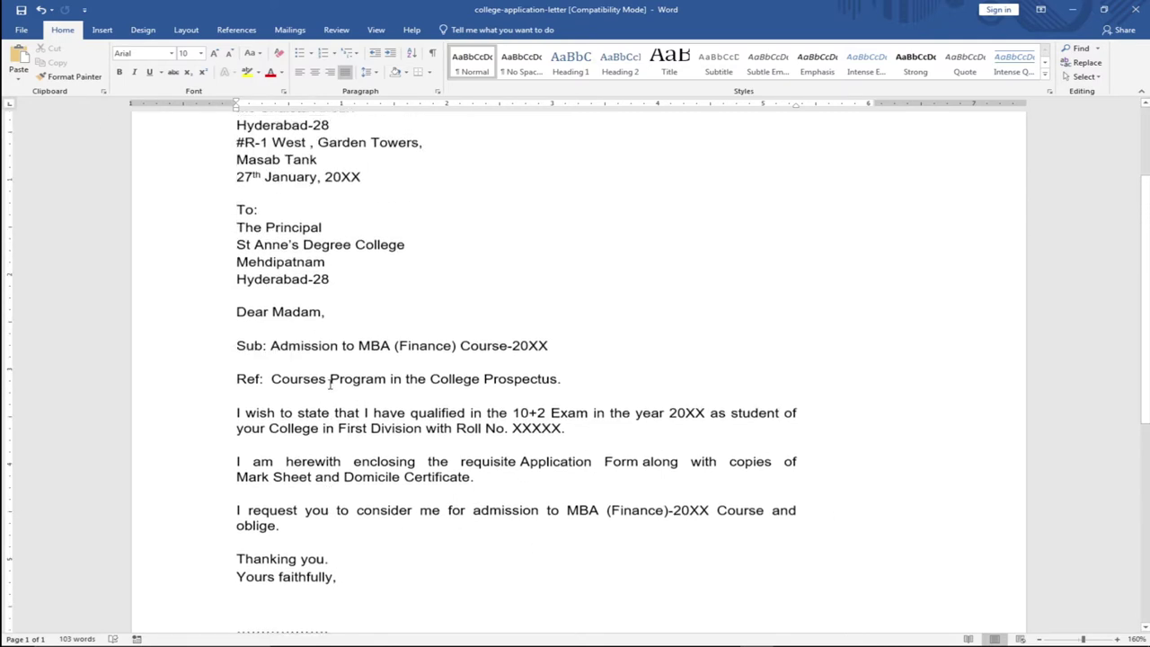
scroll(326, 378, down, 5)
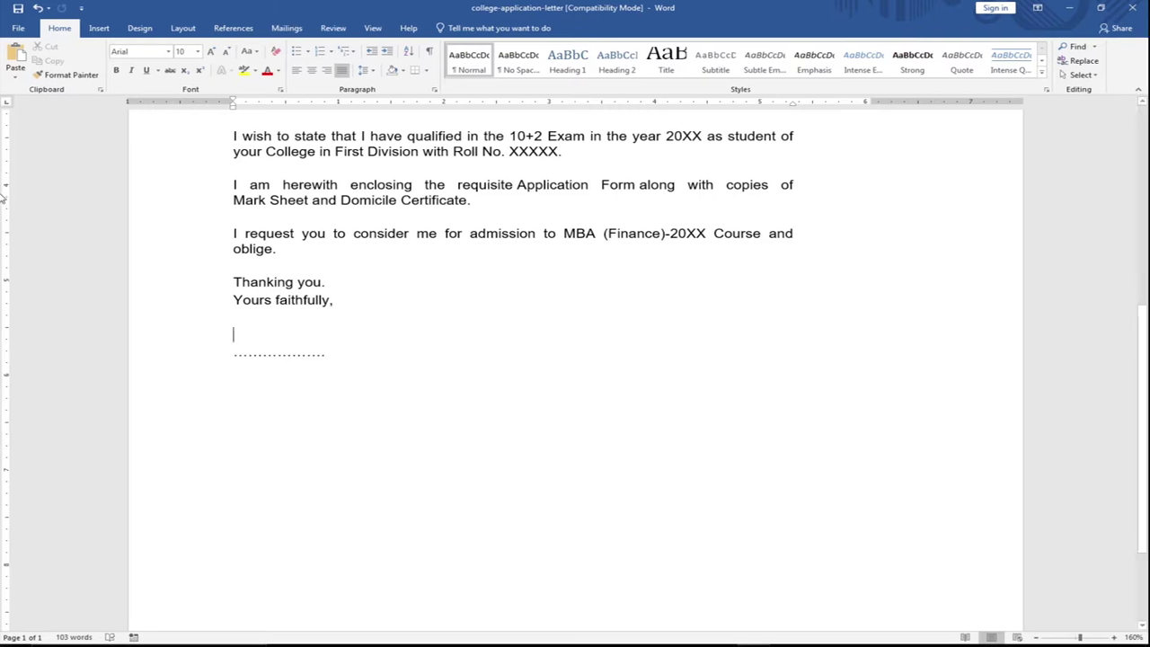
click(99, 28)
click(139, 28)
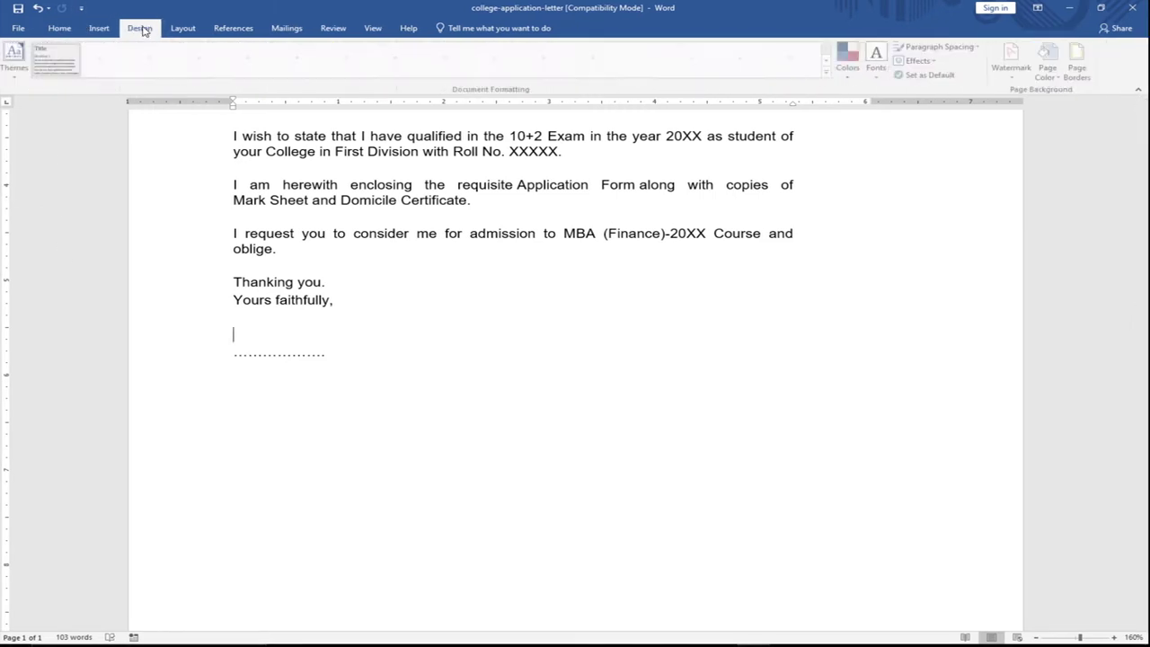
click(182, 28)
click(99, 28)
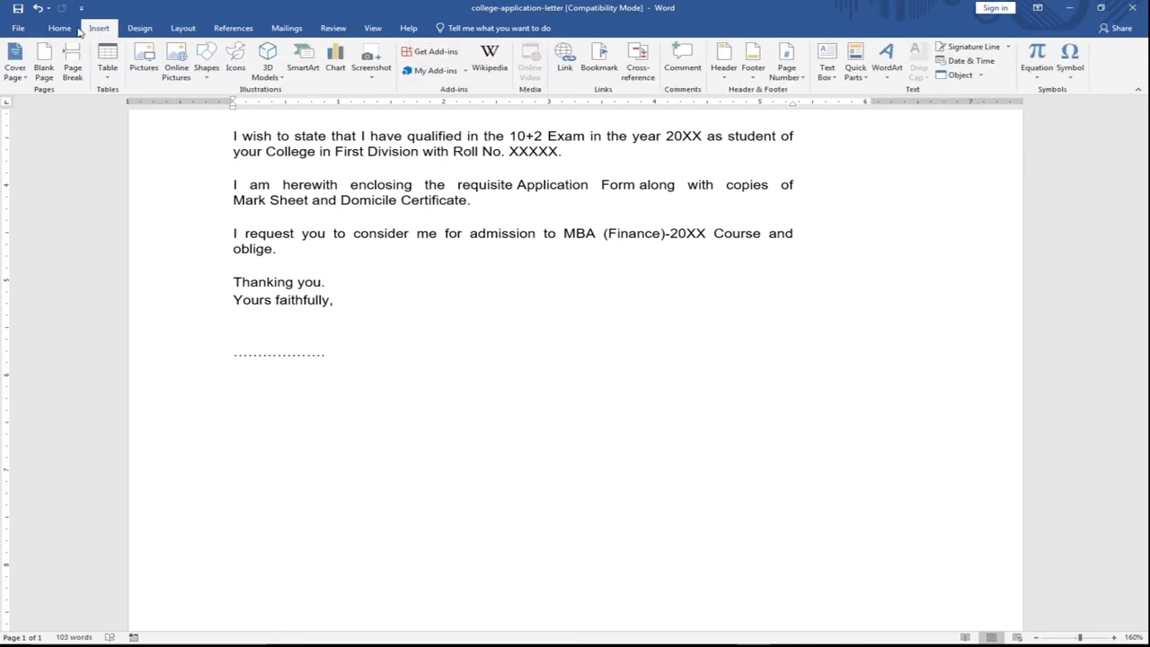
click(59, 28)
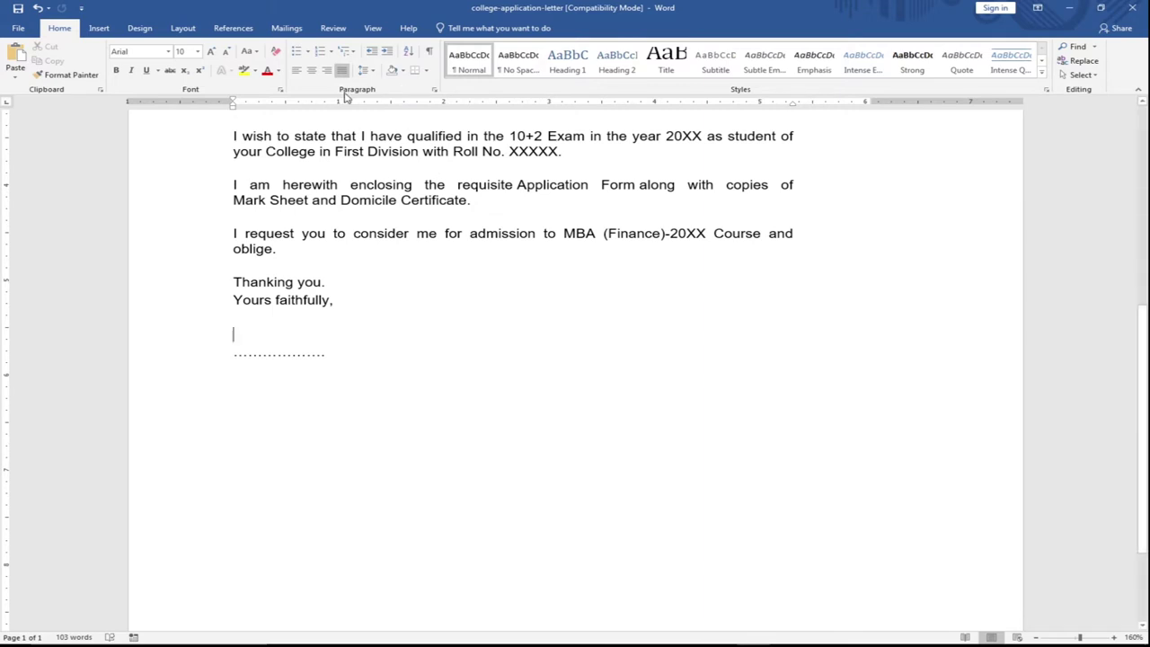
right_click(412, 82)
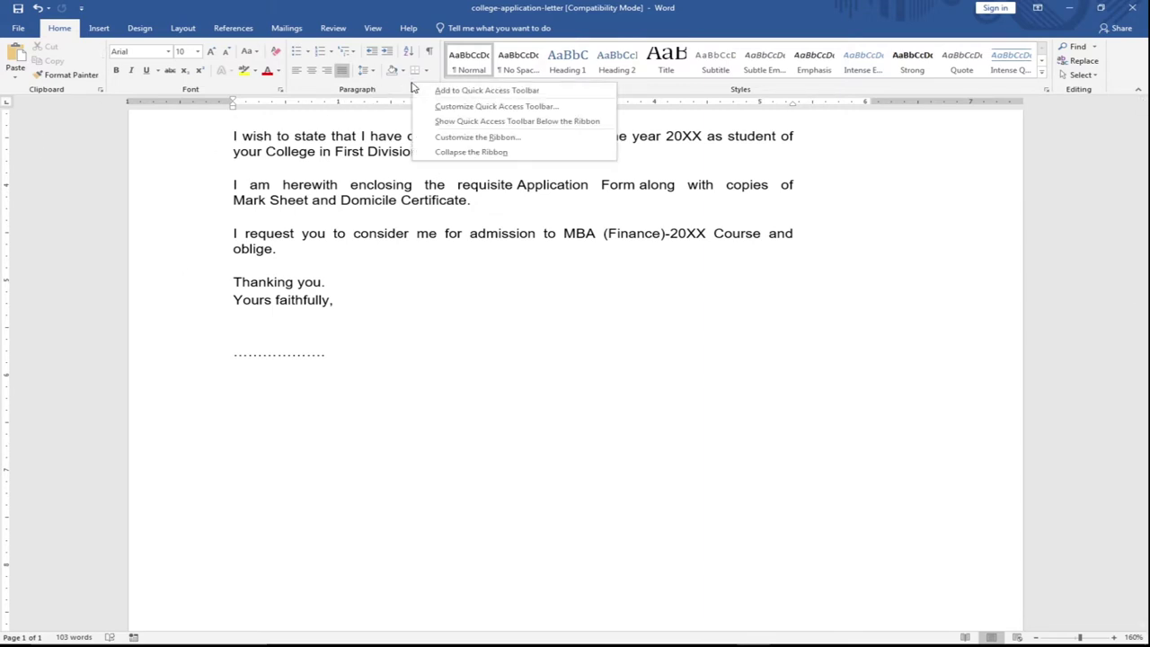
Step: Enable the Draw tab in the ribbon customisation and switch to its pen tools
click(456, 140)
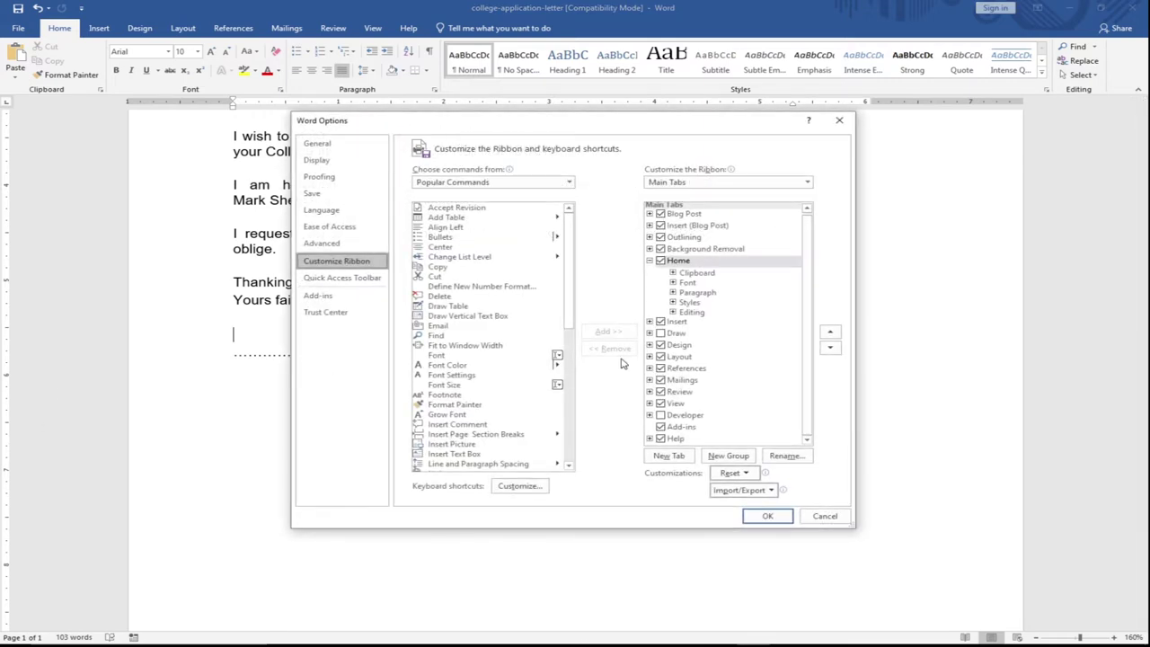
click(660, 333)
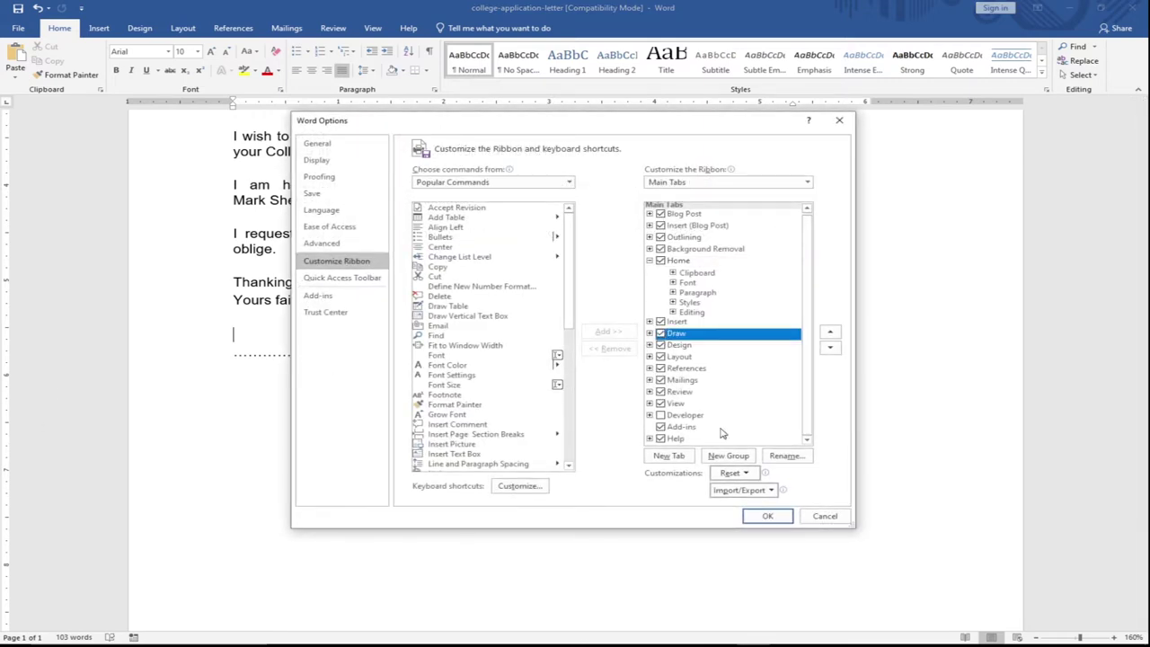
click(769, 516)
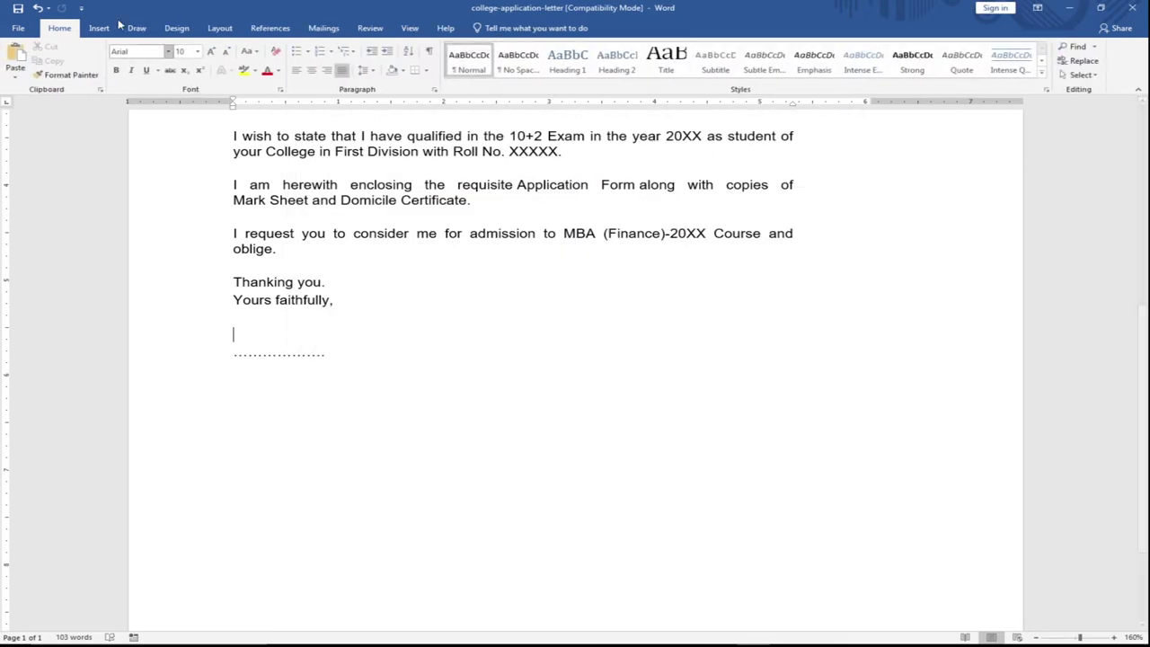
click(136, 30)
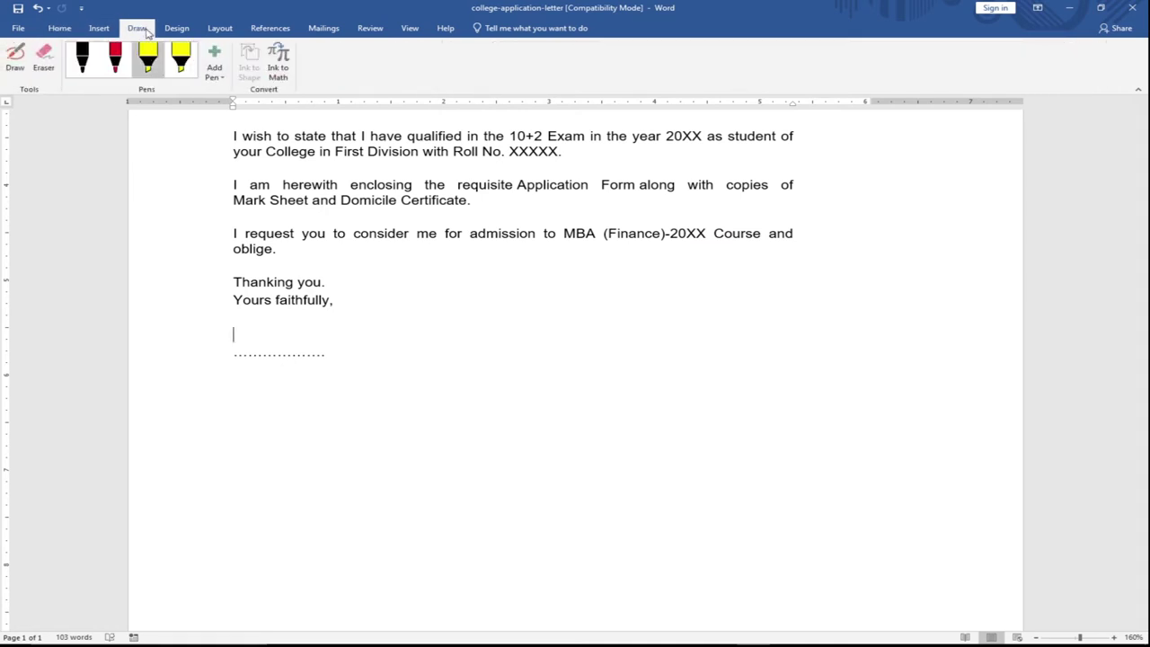
click(214, 75)
Step: Add a pencil to the pen set and give it a thinner line
click(238, 96)
click(214, 63)
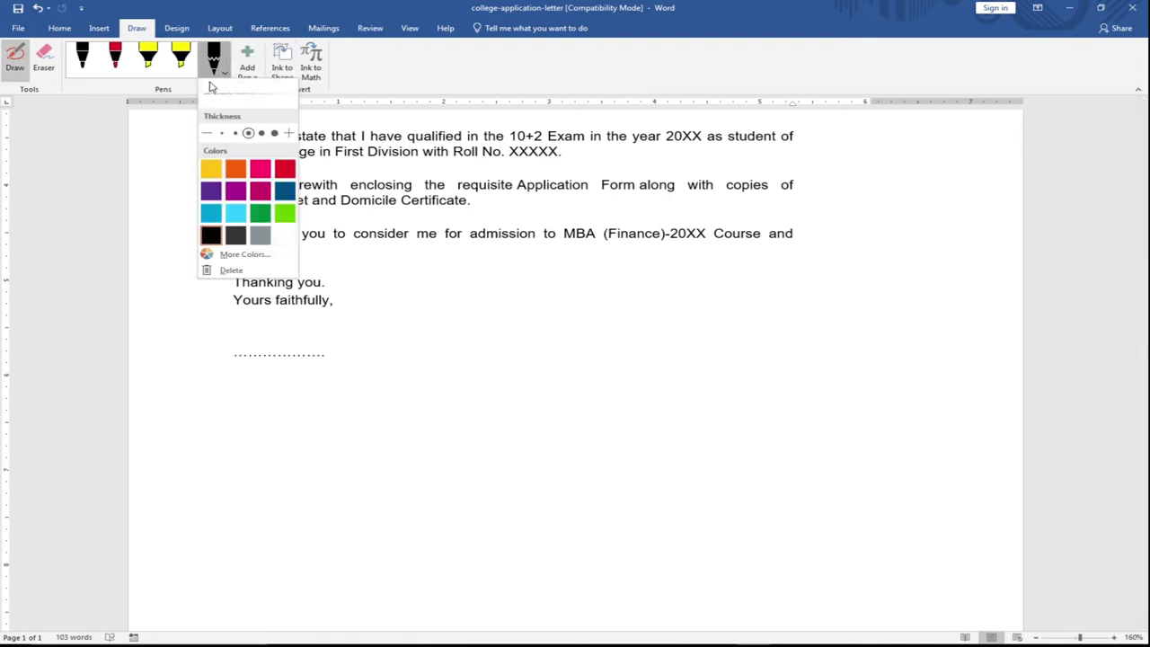
click(235, 134)
Step: Sketch a trial signature with a crossed 'T' to the right of the dotted line
drag(654, 353, 638, 438)
drag(596, 365, 704, 350)
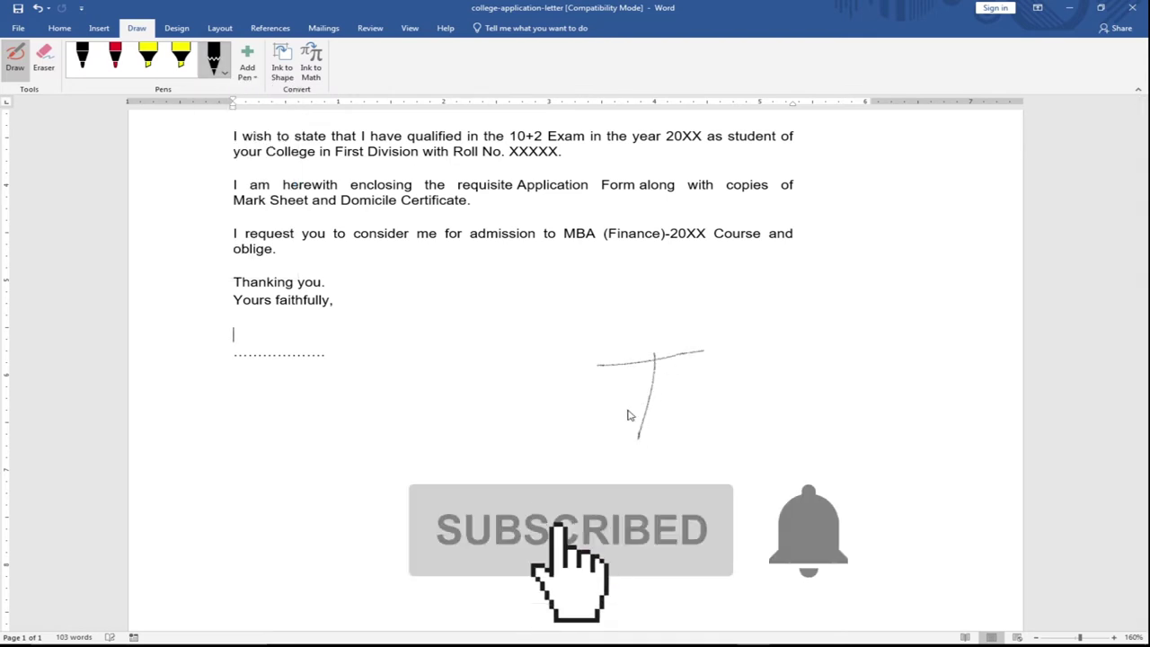
mouse_move(640, 439)
mouse_down()
mouse_move(693, 408)
mouse_move(735, 417)
mouse_move(719, 446)
mouse_move(840, 415)
mouse_move(723, 414)
mouse_up()
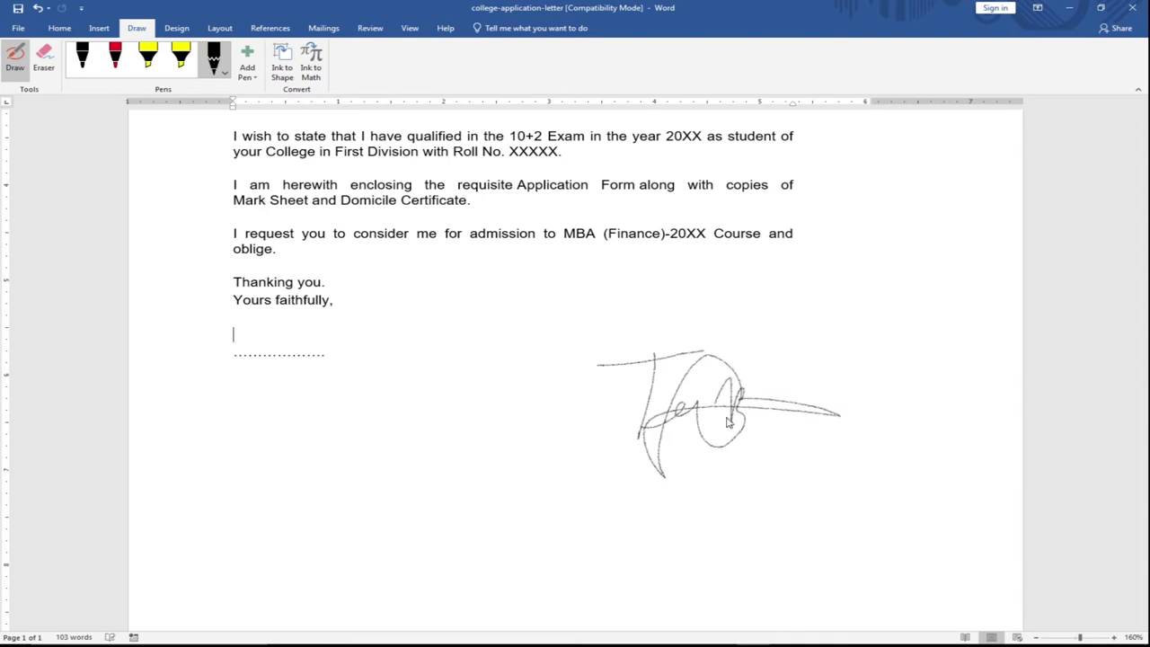
Step: Erase the trial pencil signature and select the black pen, keeping its default settings
click(45, 61)
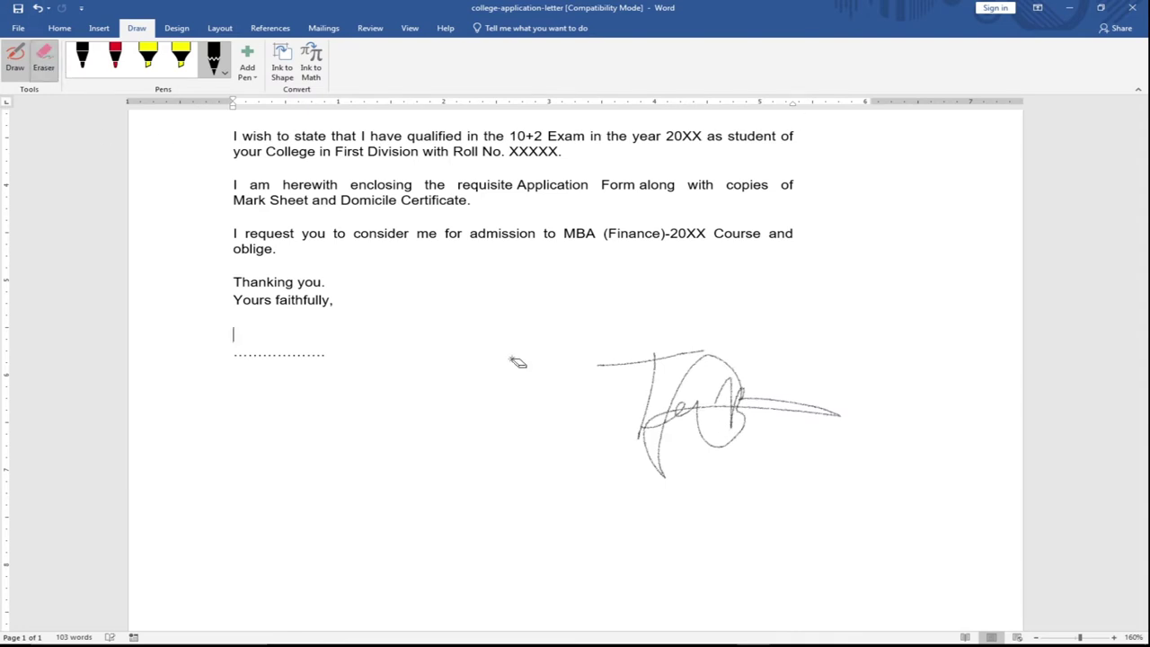
click(669, 409)
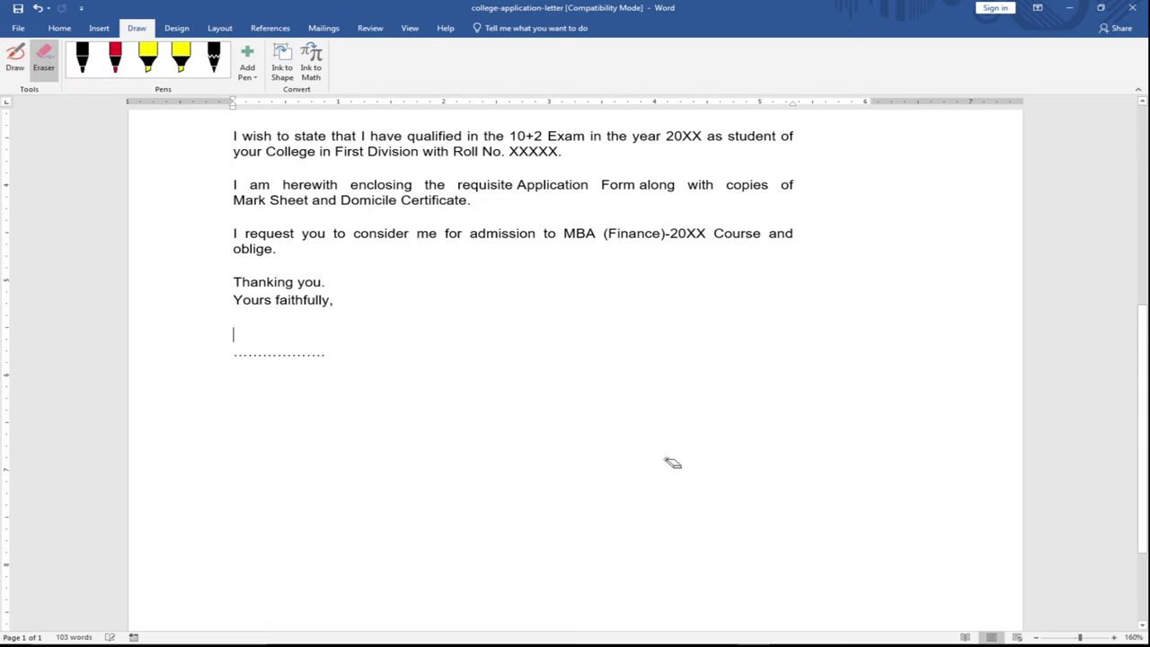
click(82, 65)
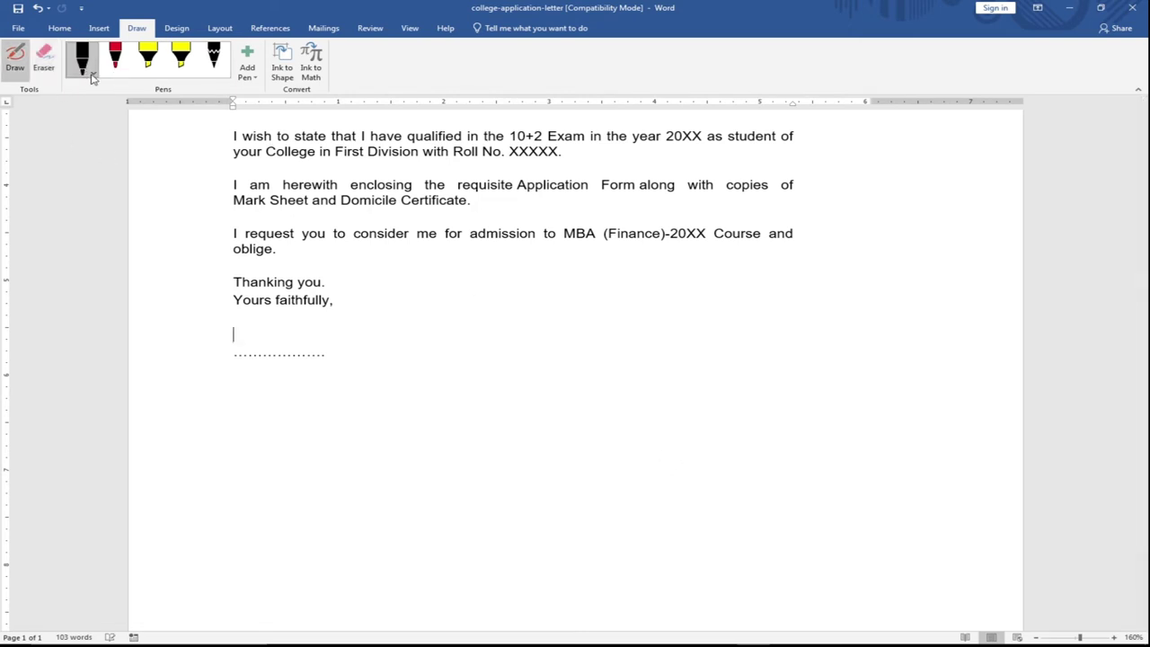
click(92, 76)
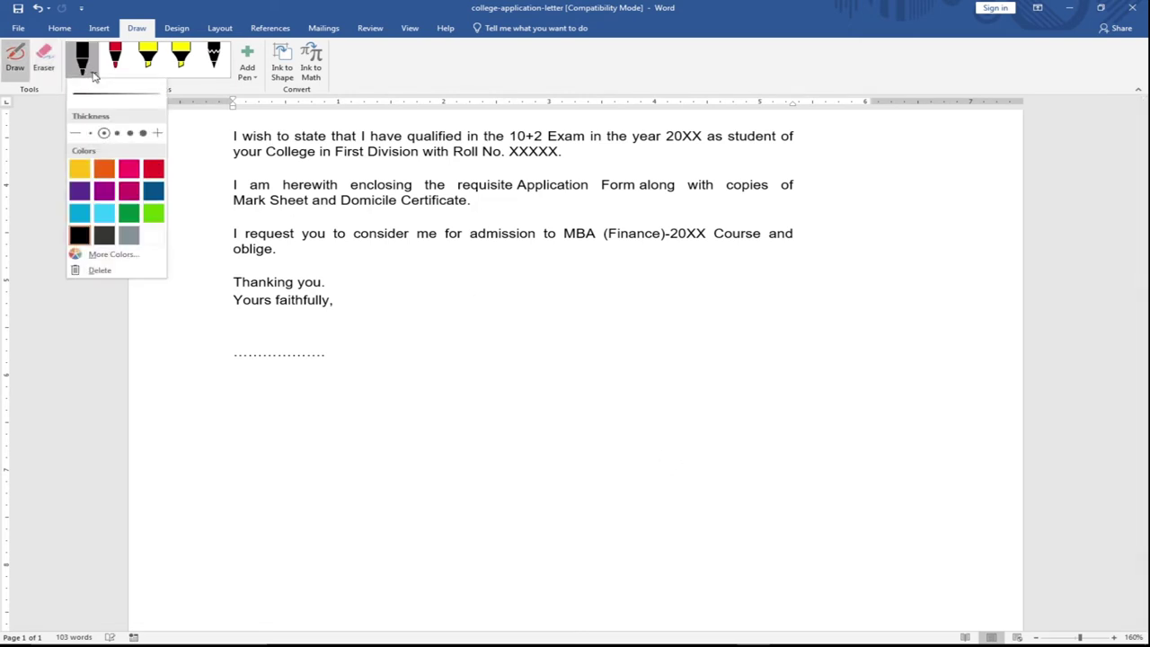
click(90, 65)
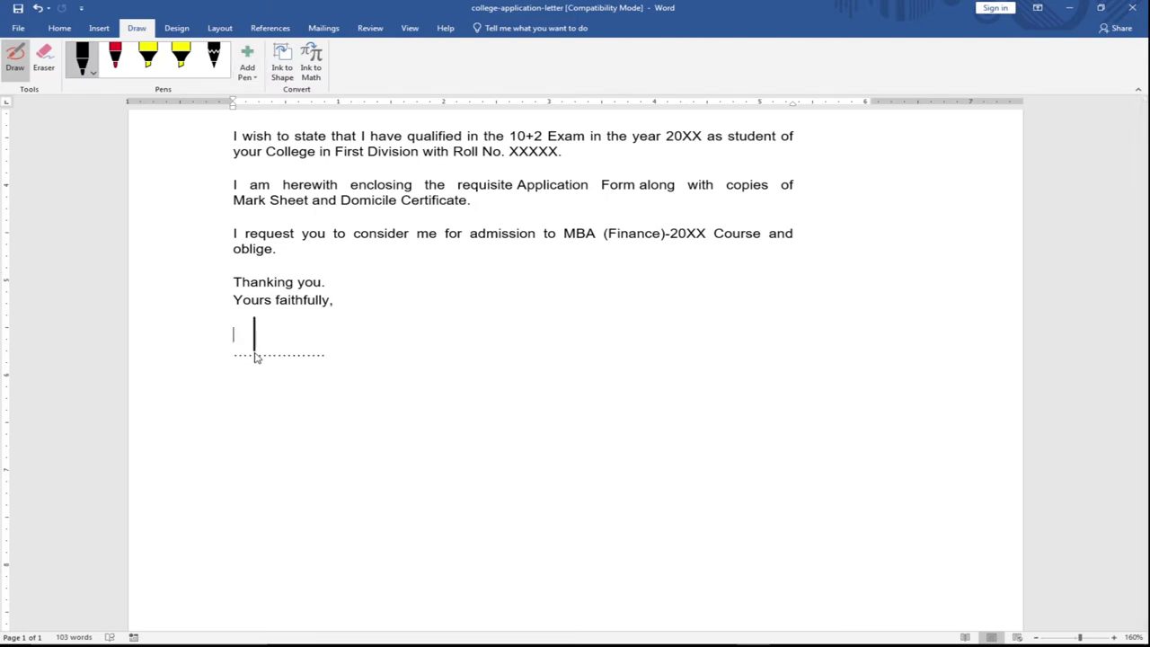
Step: Draw a black ink signature above the dotted line, then a thinnest-pen overlined signature to its right
drag(228, 318, 311, 311)
mouse_move(253, 349)
mouse_down()
mouse_move(300, 344)
mouse_move(325, 323)
mouse_up()
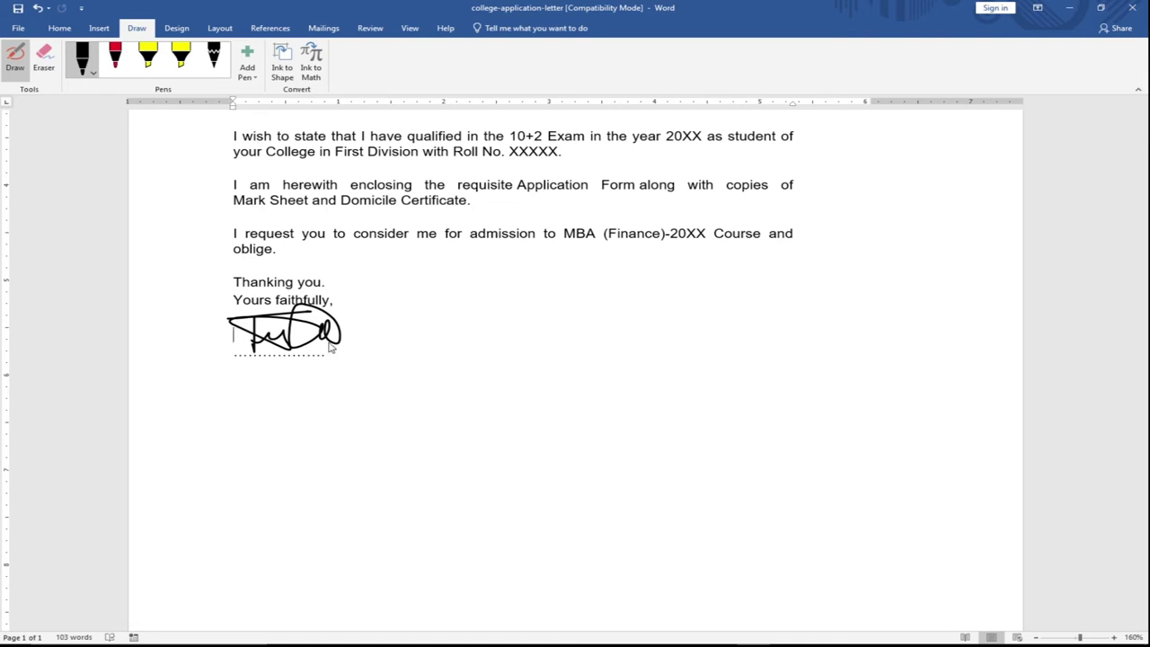
click(92, 74)
click(91, 133)
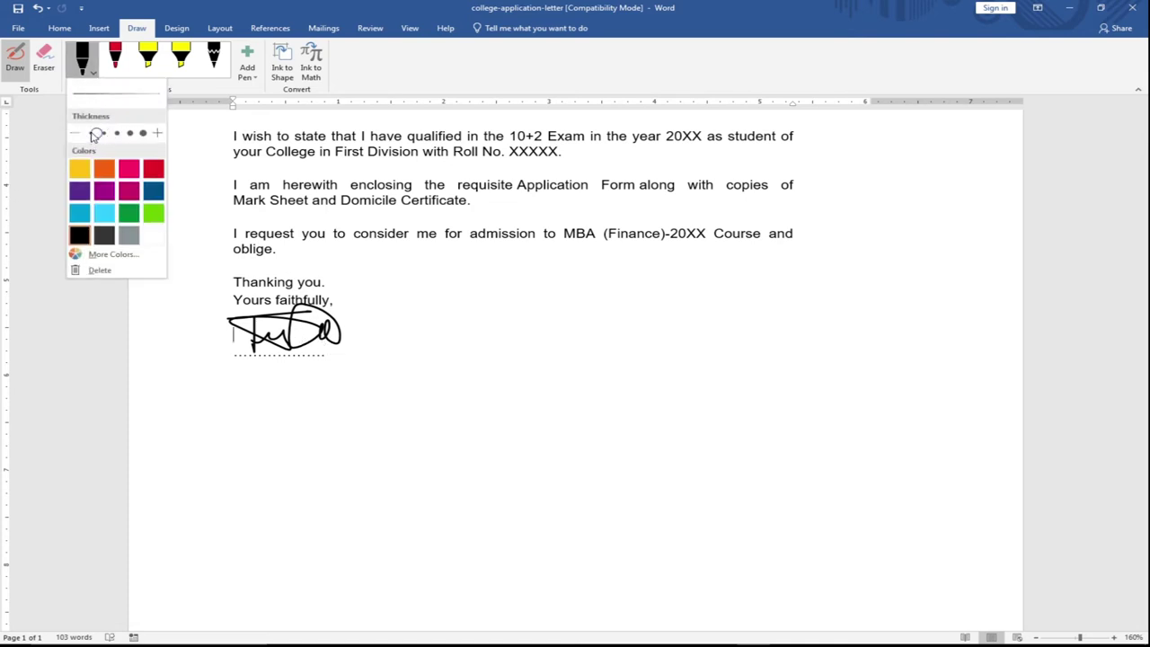
drag(416, 318, 422, 354)
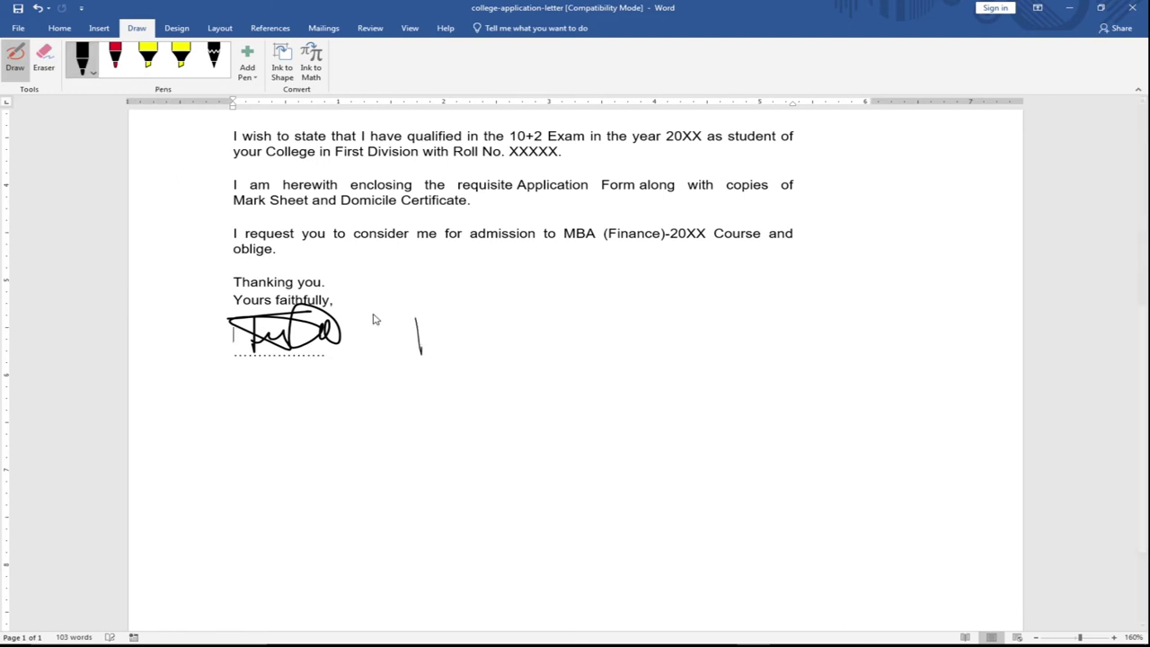
drag(371, 315, 495, 314)
mouse_move(427, 360)
mouse_down()
mouse_move(517, 354)
mouse_move(523, 341)
mouse_up()
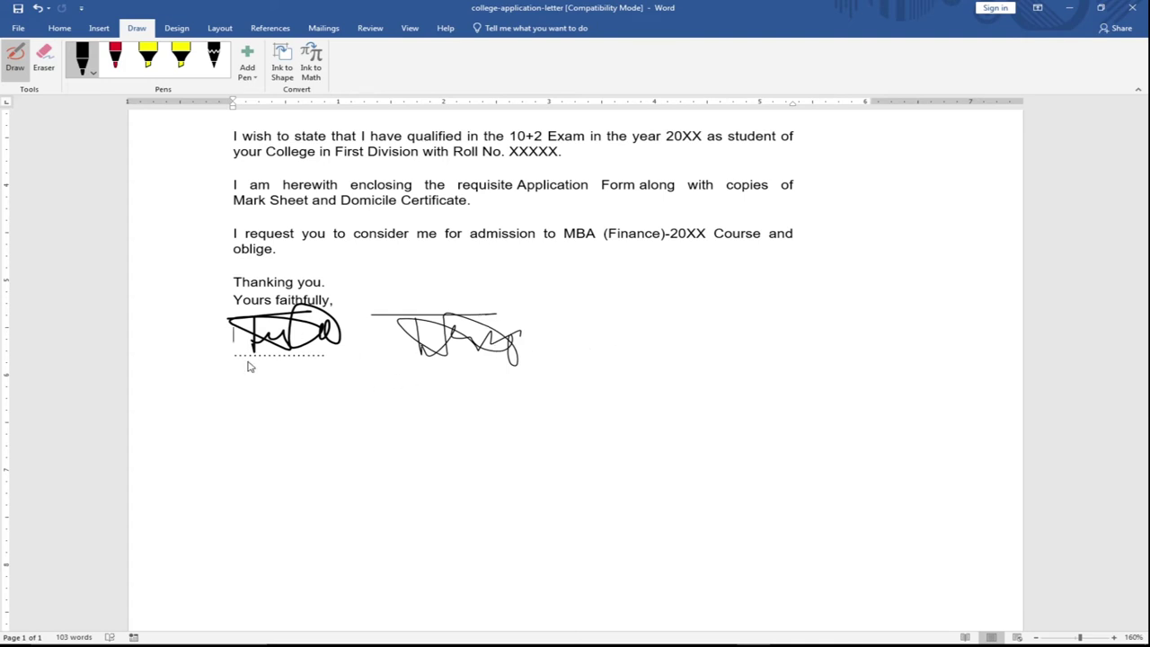
Step: Erase both ink signatures and the leftover line above the dotted line
scroll(402, 360, up, 3)
scroll(402, 359, up, 5)
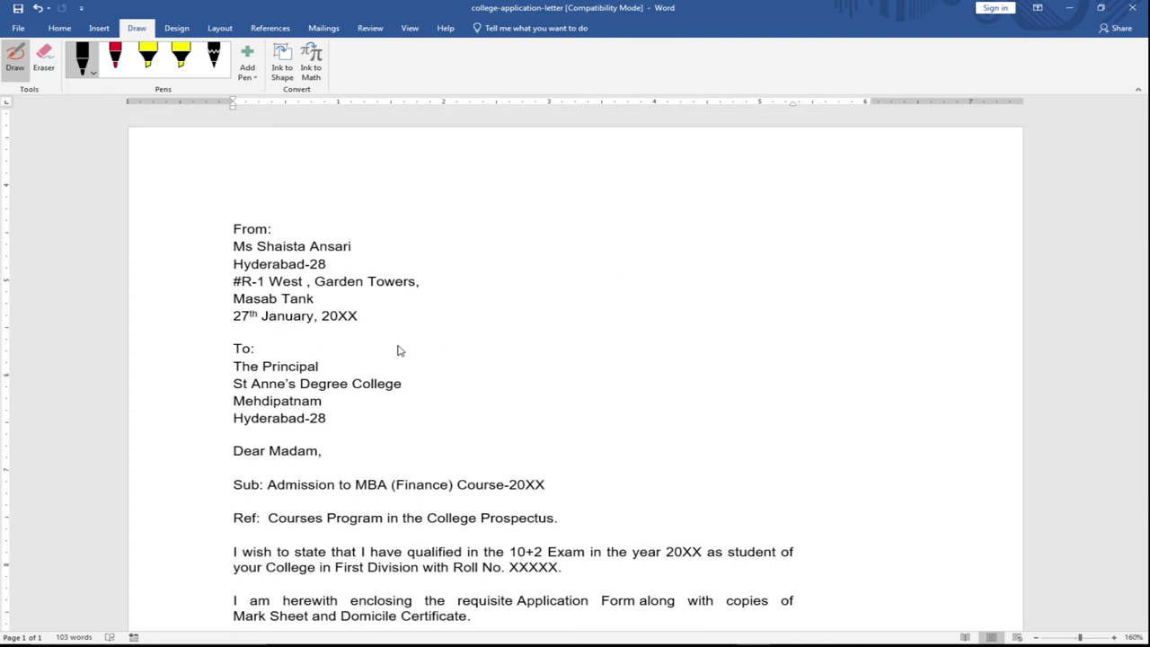
scroll(395, 351, down, 9)
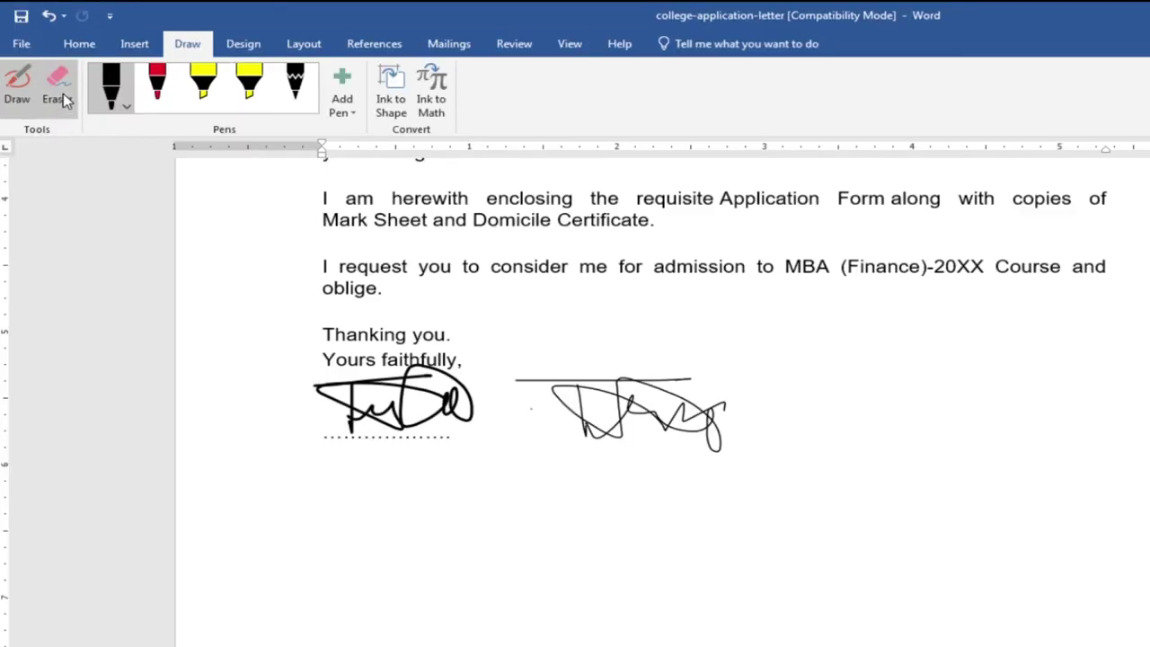
click(45, 60)
drag(477, 300, 472, 318)
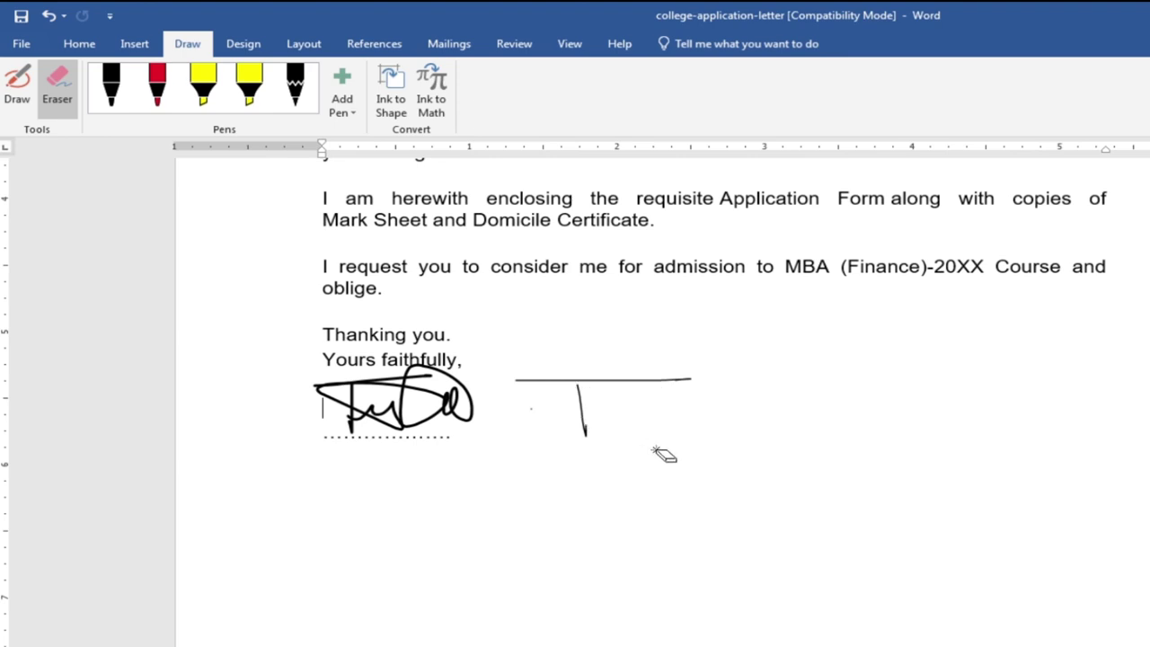
mouse_move(663, 454)
mouse_down()
mouse_move(660, 365)
mouse_move(390, 431)
mouse_move(403, 385)
mouse_up()
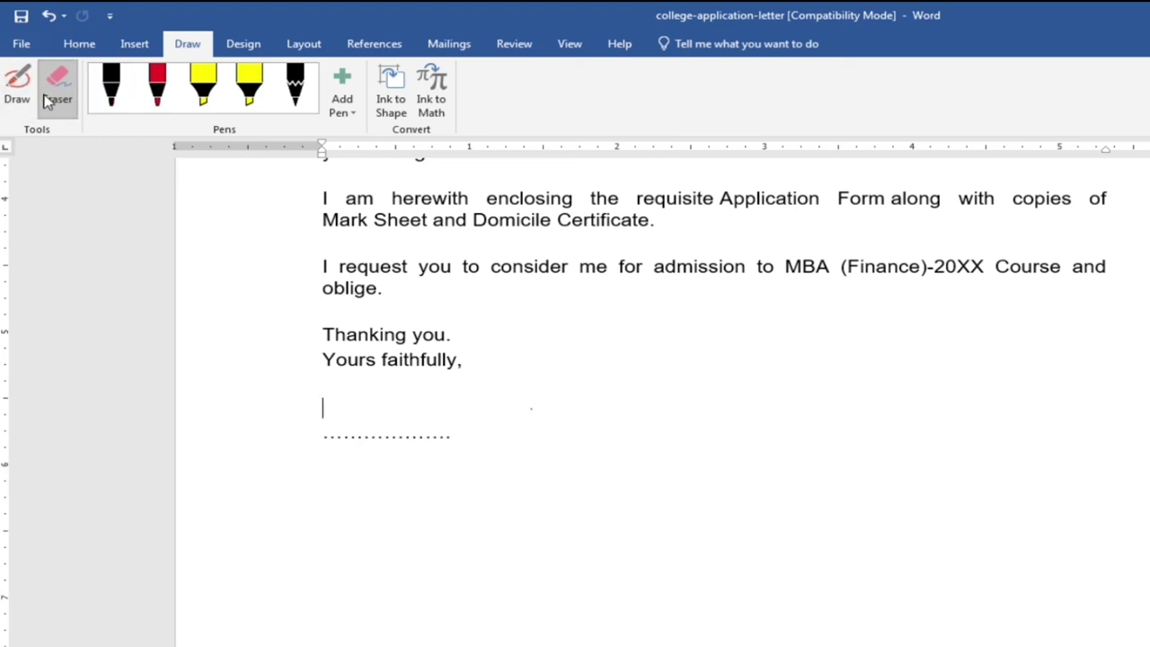
click(112, 100)
Step: Draw an ink signature above the dotted line with a T-shaped first letter and tall loop
drag(357, 381, 357, 424)
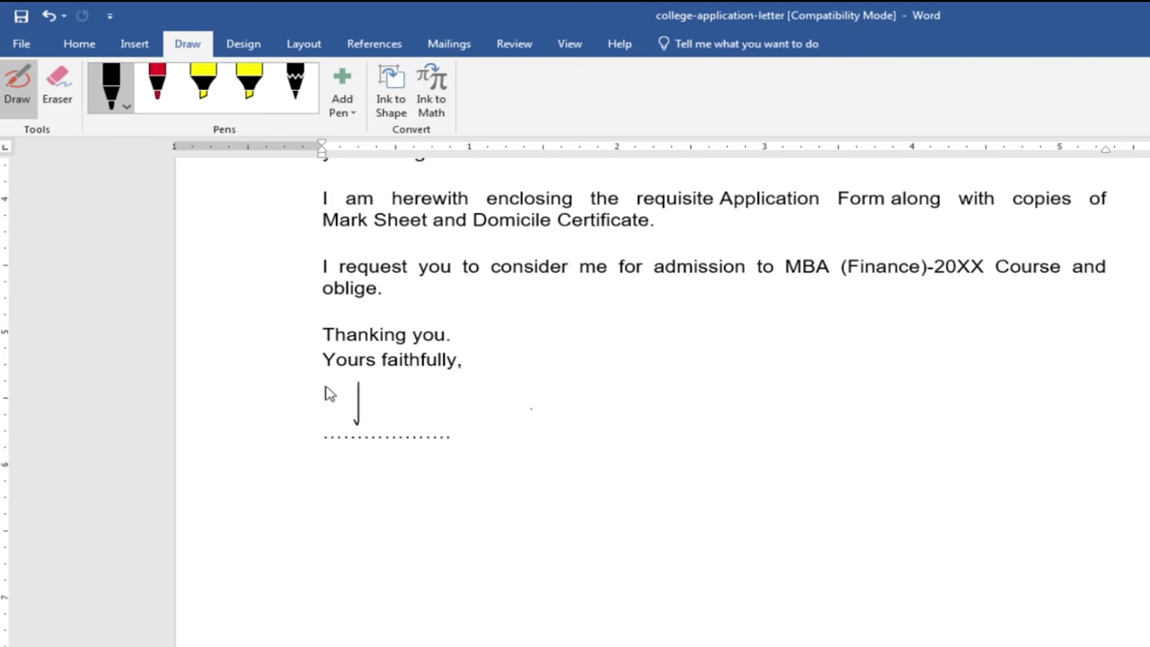
drag(324, 381, 393, 381)
drag(359, 423, 376, 419)
mouse_move(415, 425)
mouse_down()
mouse_move(458, 398)
mouse_move(433, 404)
mouse_move(430, 392)
mouse_up()
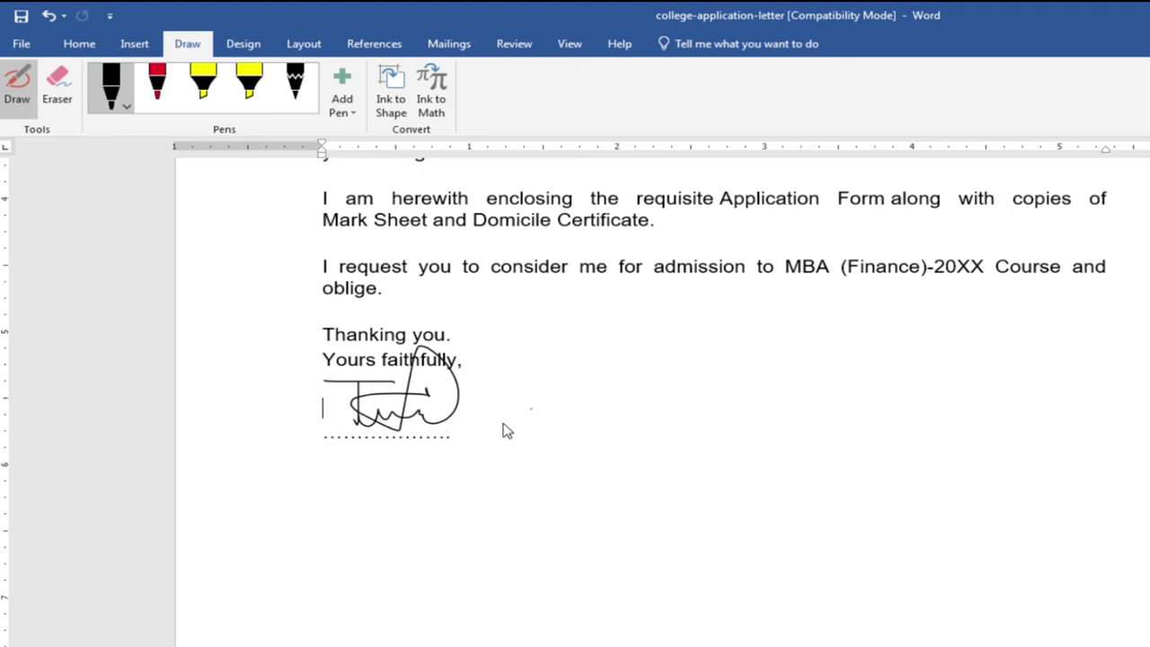
Step: Erase that signature and redraw it as a top stroke with a wavy, looped line
click(59, 90)
click(345, 395)
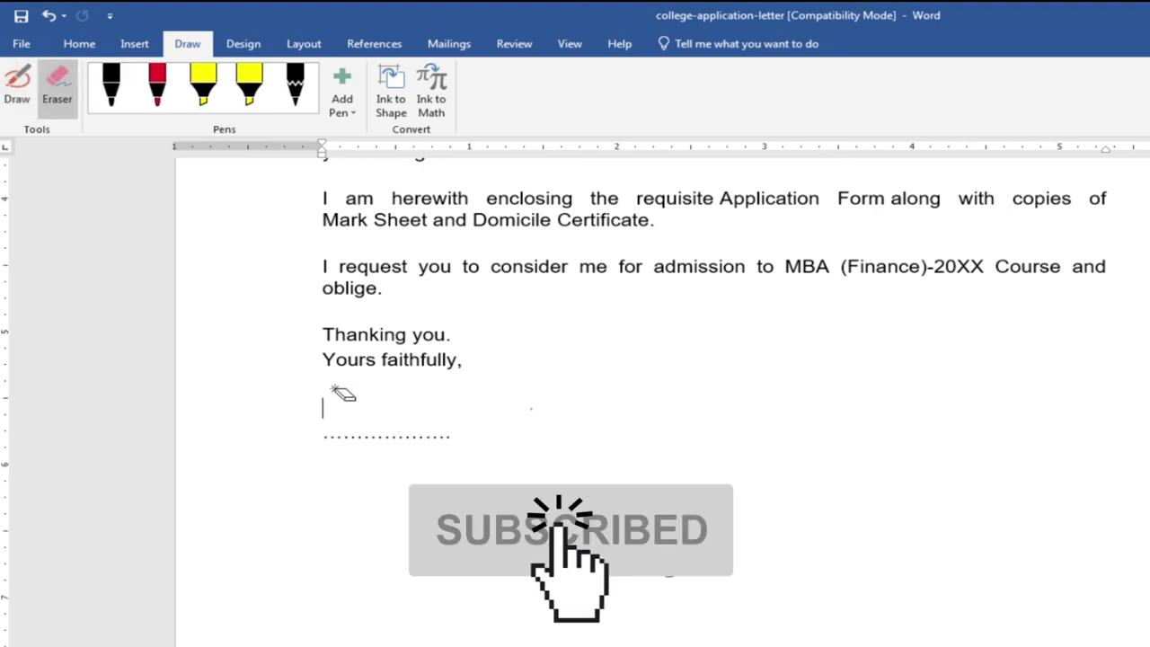
click(111, 86)
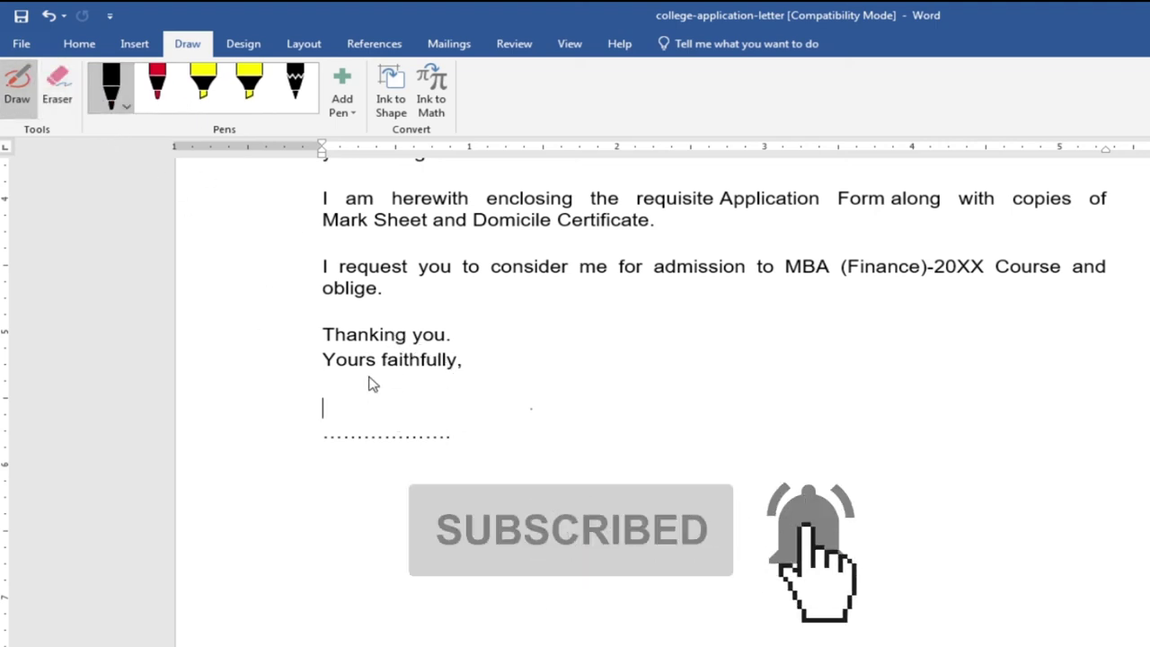
drag(322, 375, 418, 375)
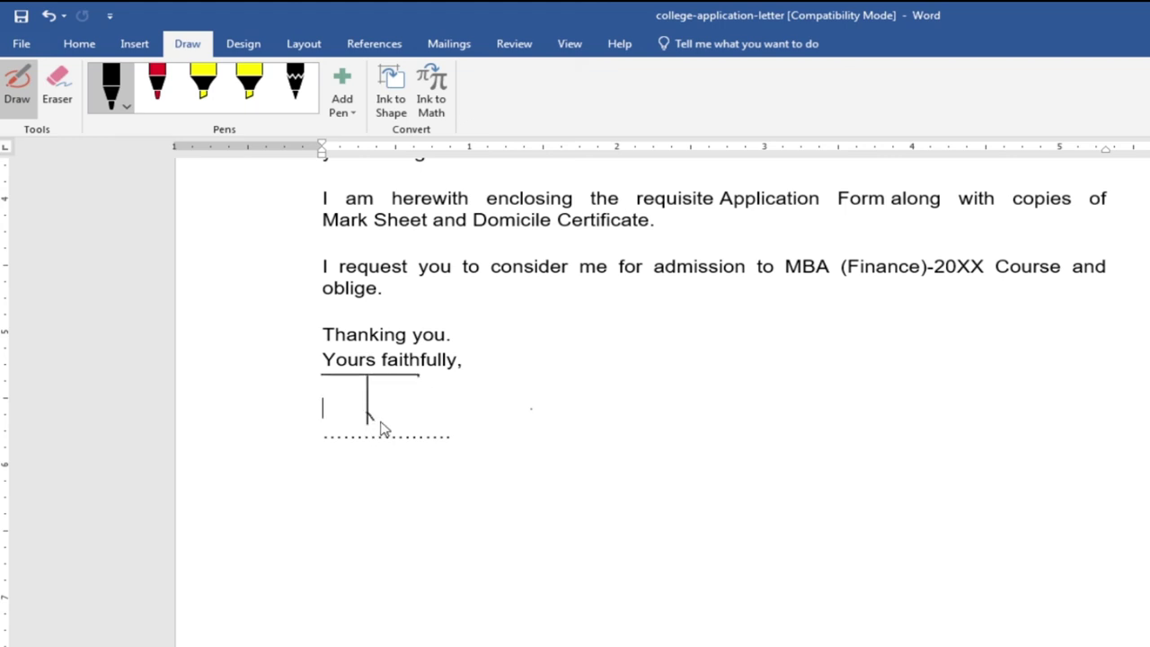
mouse_move(380, 423)
mouse_down()
mouse_move(431, 418)
mouse_move(377, 385)
mouse_move(439, 394)
mouse_move(442, 409)
mouse_up()
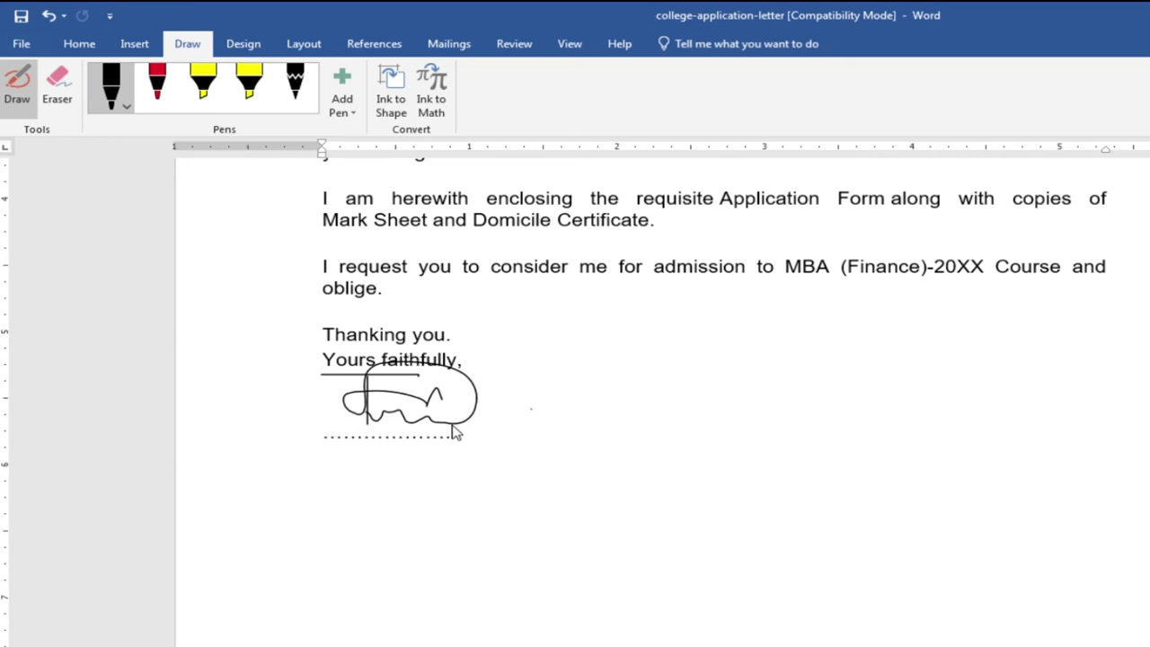
Step: Erase the redrawn signature and draw another one with a hooked horizontal stroke
click(58, 97)
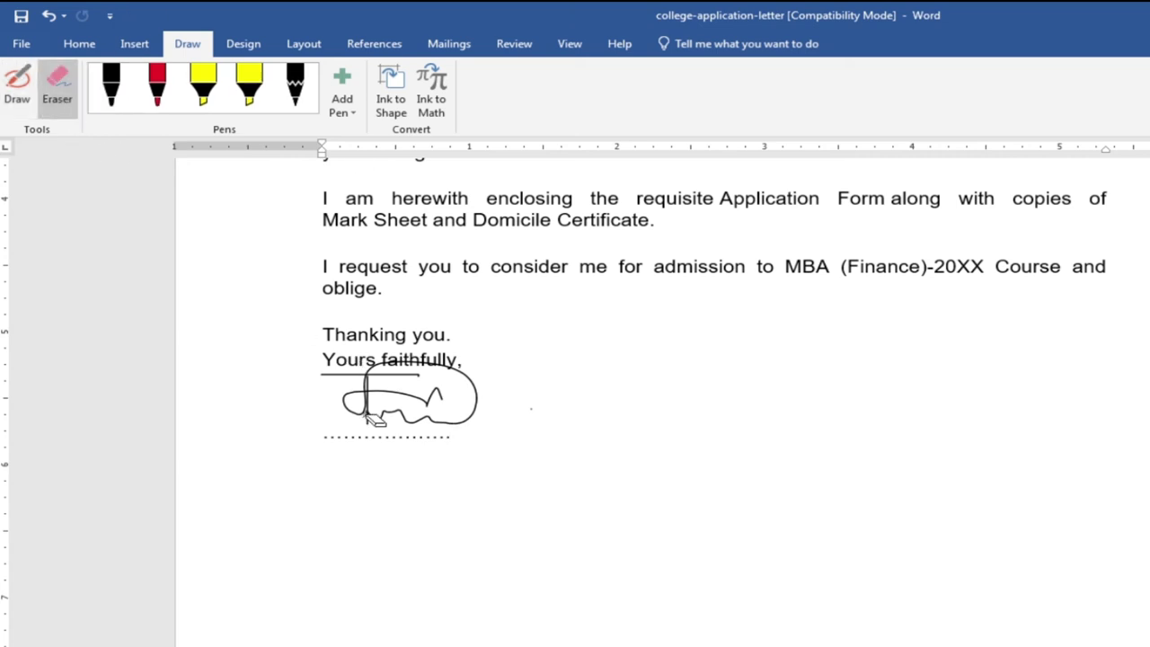
drag(370, 415, 446, 401)
click(109, 104)
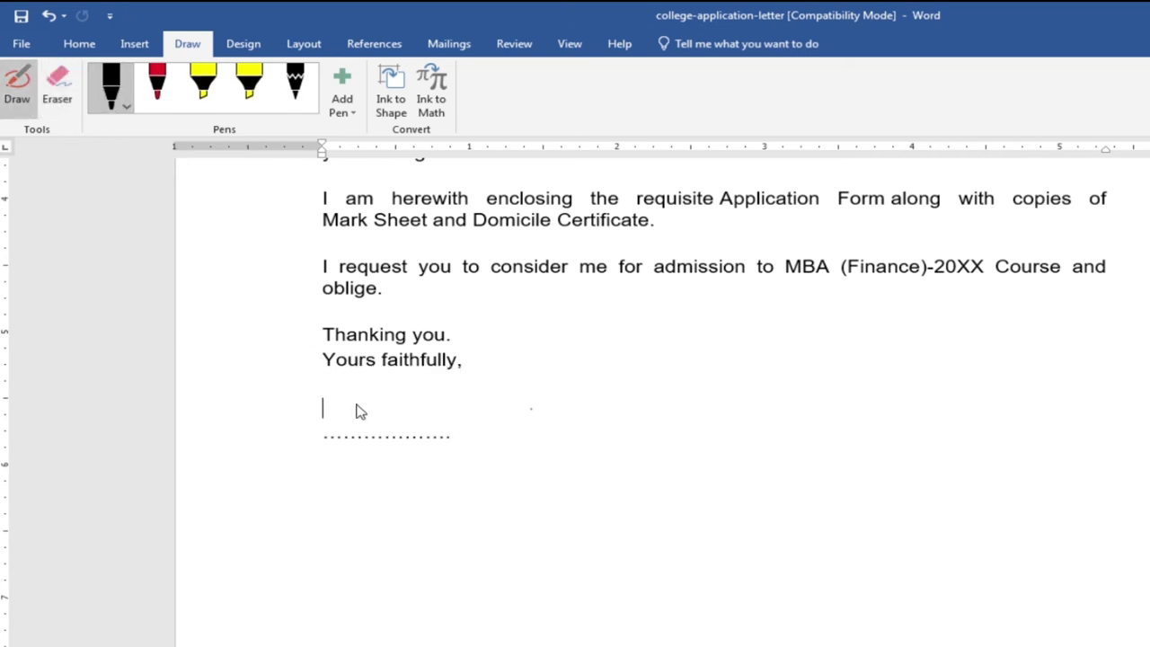
drag(331, 387, 416, 388)
mouse_move(379, 424)
mouse_down()
mouse_move(431, 419)
mouse_move(323, 396)
mouse_move(422, 409)
mouse_move(415, 388)
mouse_up()
click(57, 90)
Step: Erase the signature and start a new one in thinner black ink with loop and cross strokes
drag(332, 395, 462, 416)
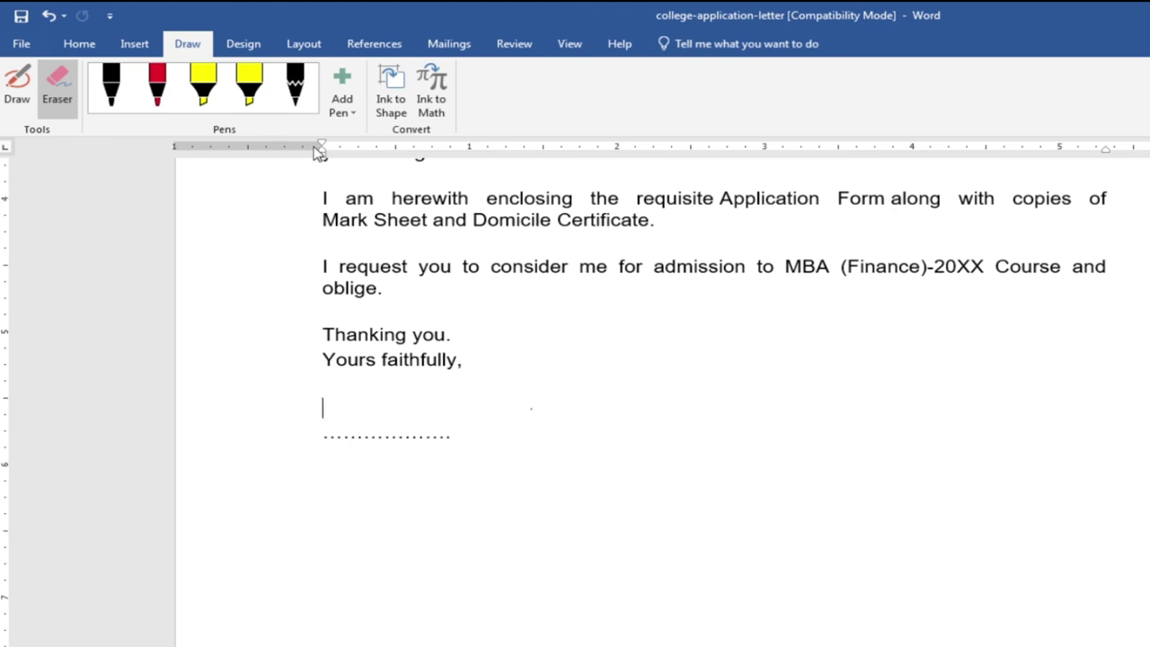
click(306, 94)
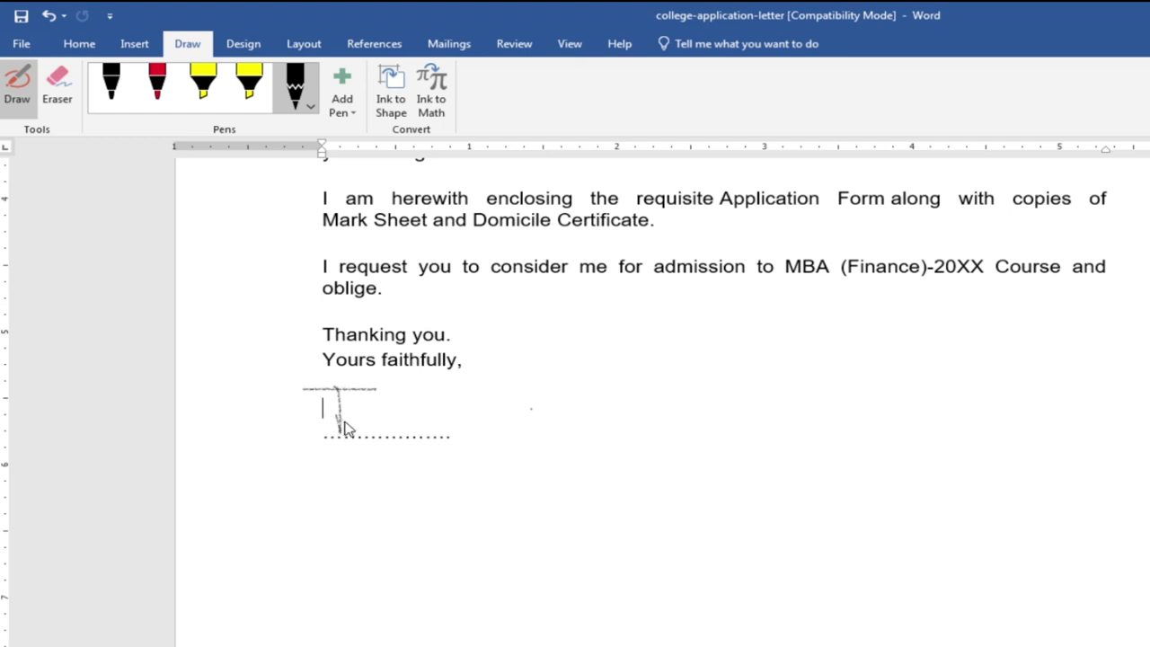
mouse_move(393, 420)
mouse_down()
mouse_move(432, 377)
mouse_move(446, 430)
mouse_up()
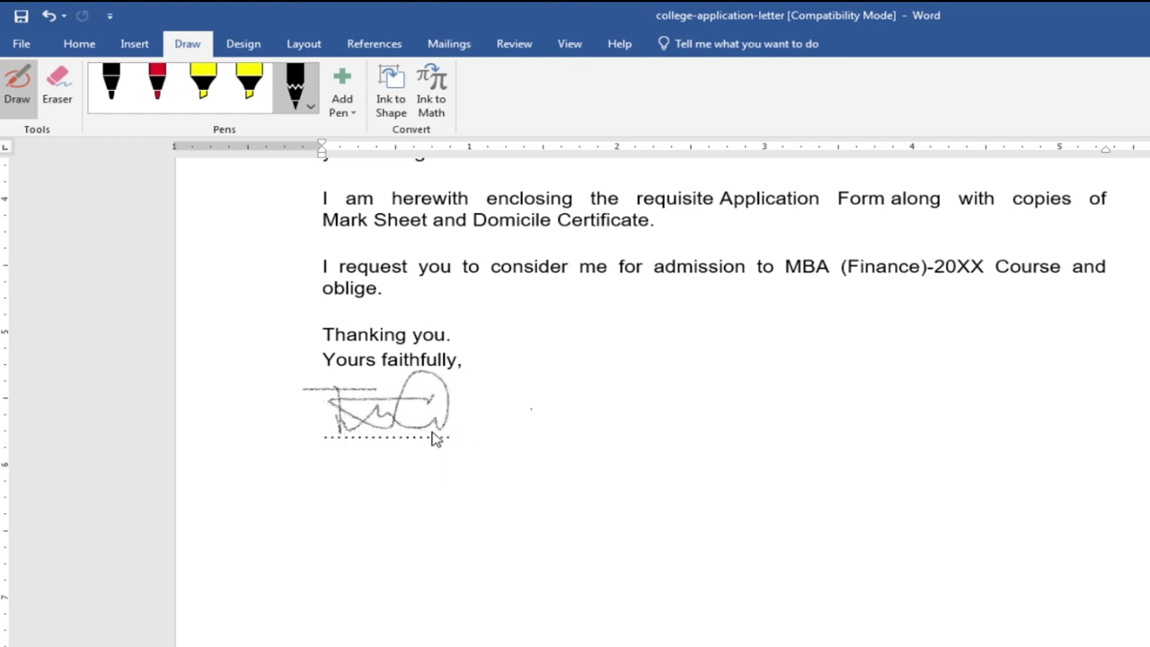
Step: Erase that attempt and redraw the signature with a sweeping top stroke and large loop
click(56, 90)
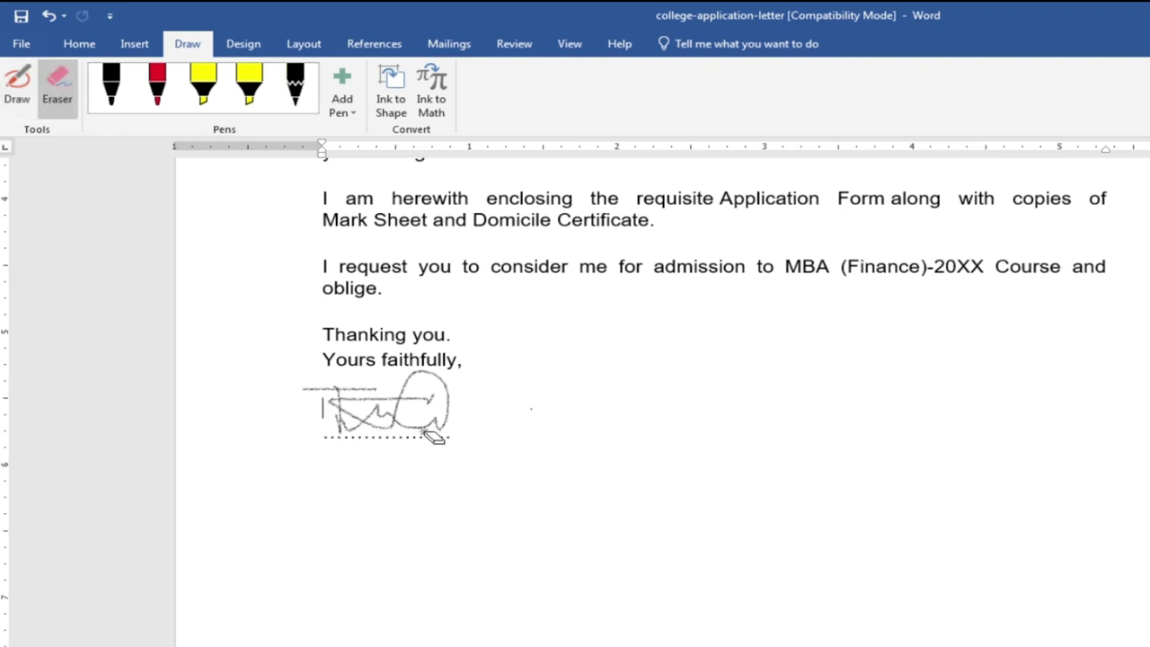
drag(429, 433, 305, 395)
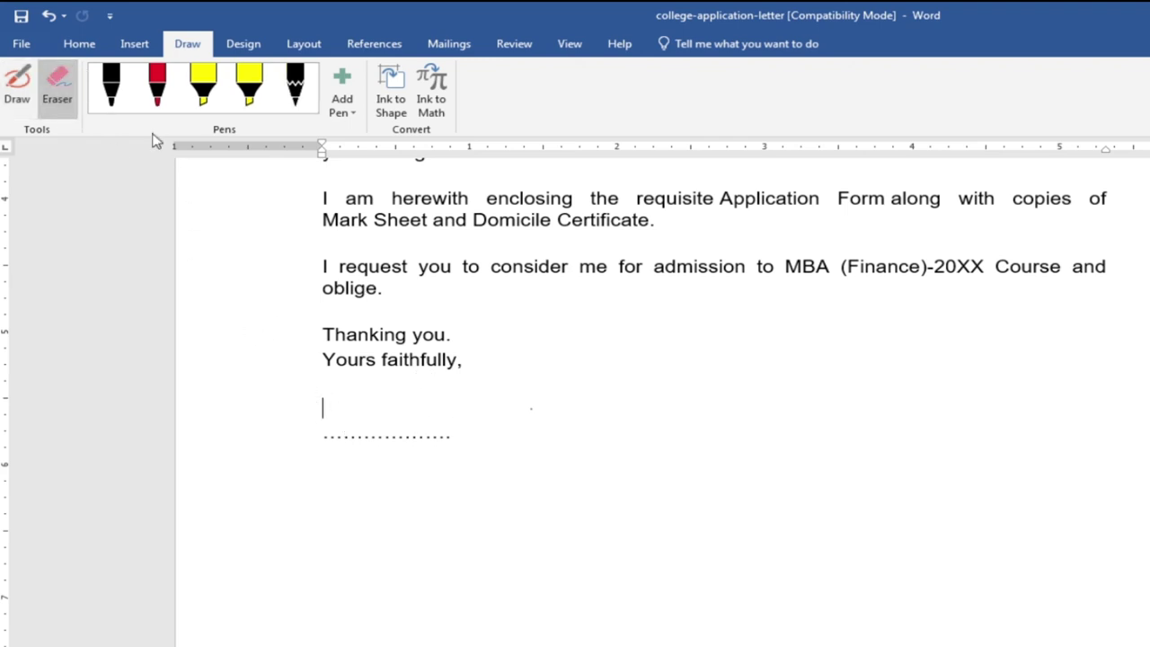
click(110, 86)
drag(351, 387, 364, 429)
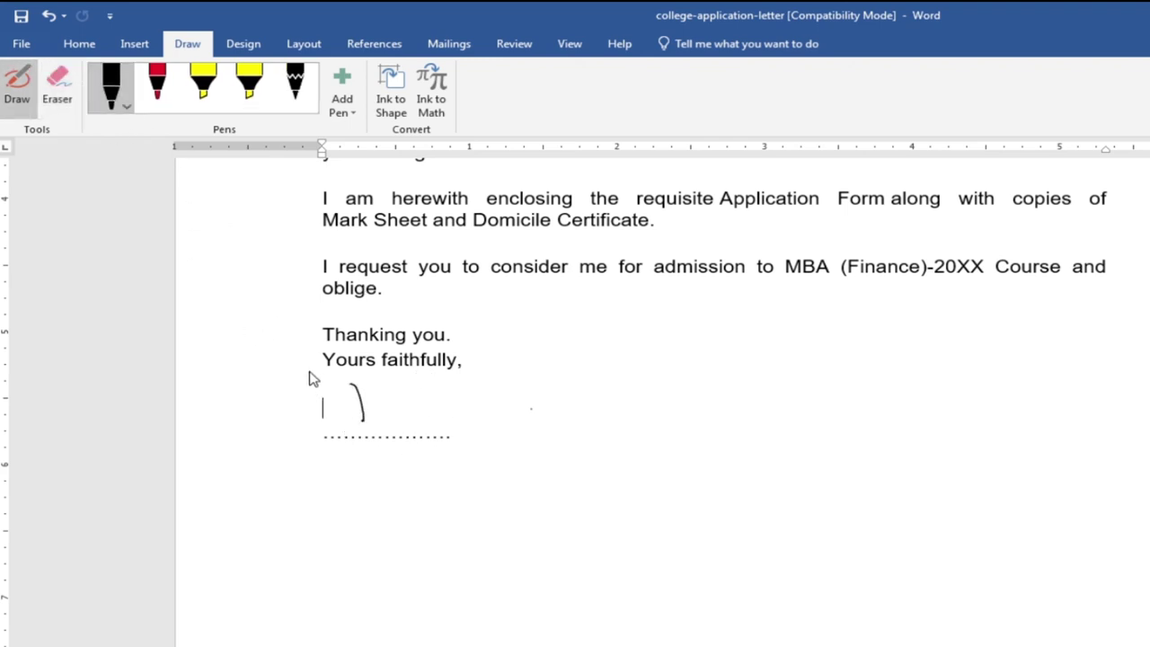
drag(310, 375, 381, 384)
mouse_move(463, 389)
mouse_down()
mouse_move(404, 422)
mouse_move(453, 391)
mouse_up()
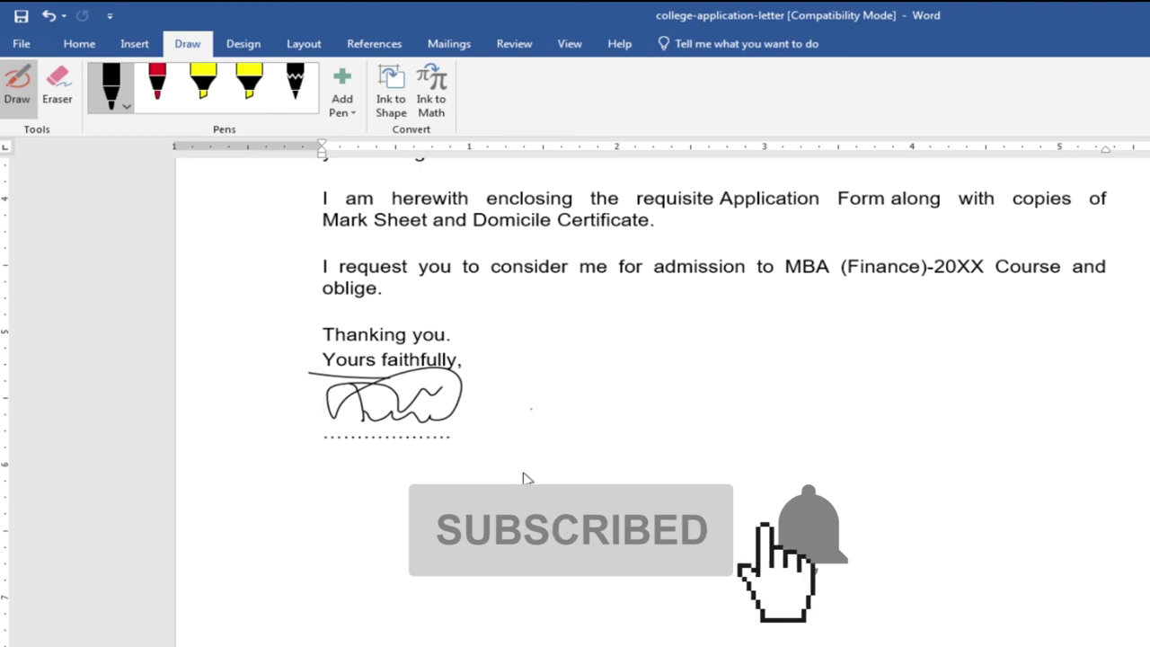
scroll(629, 512, up, 3)
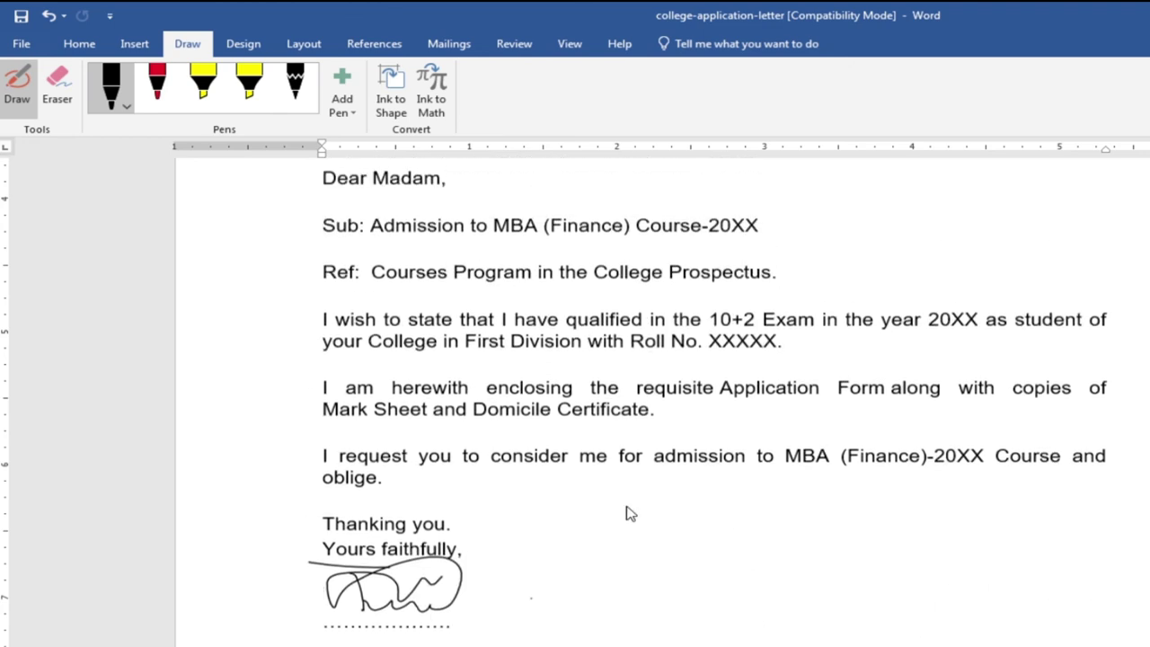